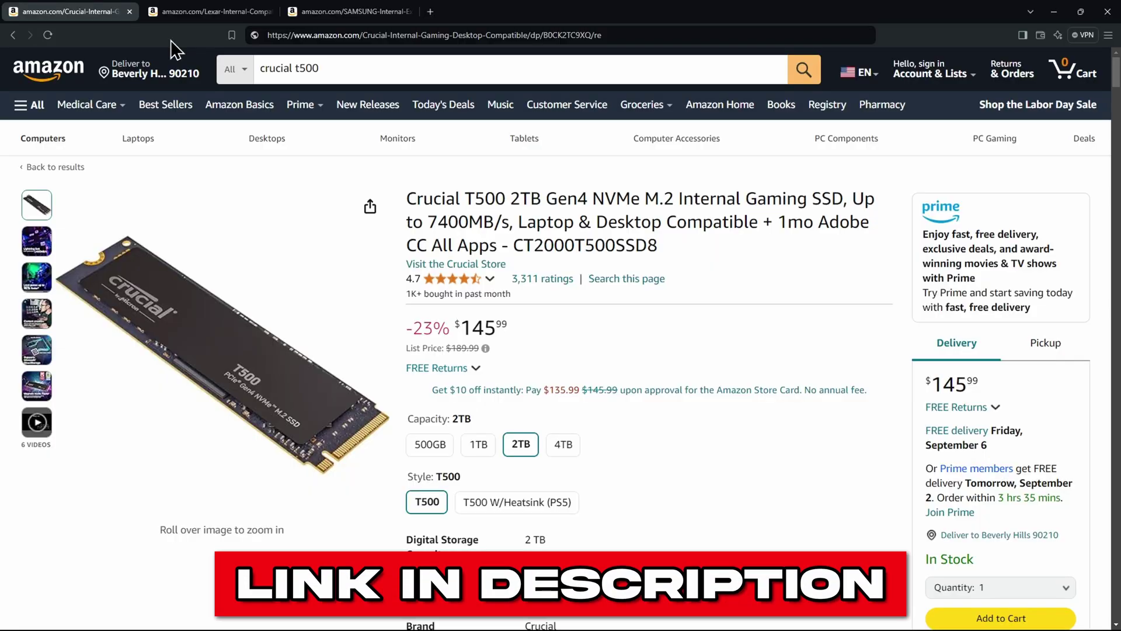
Step: View the Lexar NM790 and then the Samsung 990 PRO 4TB product pages on Amazon
click(192, 18)
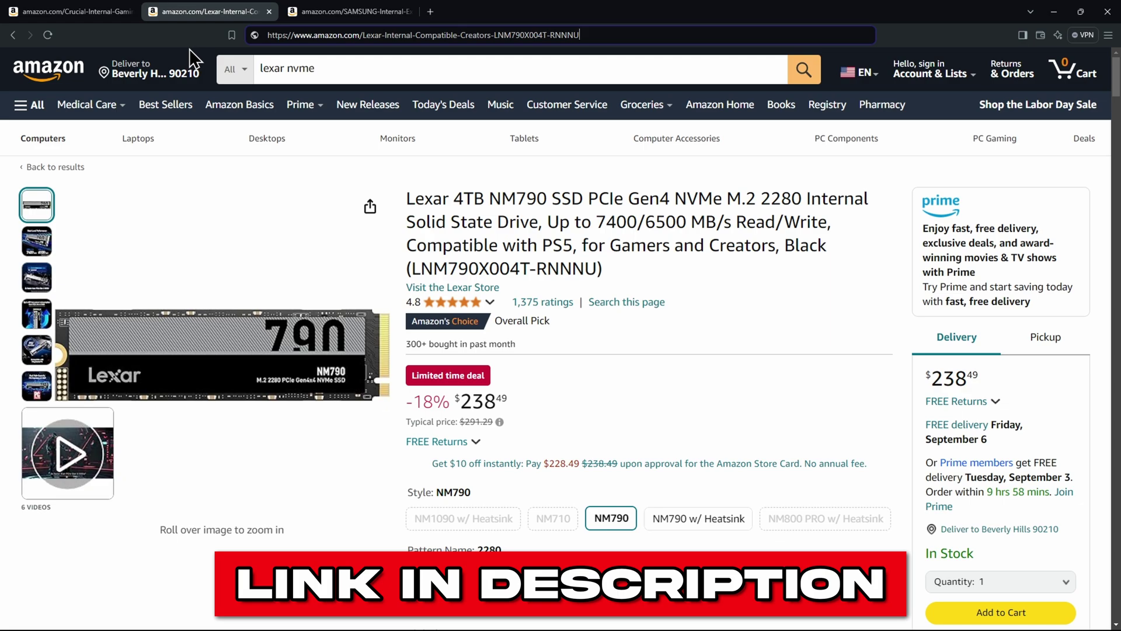
click(346, 13)
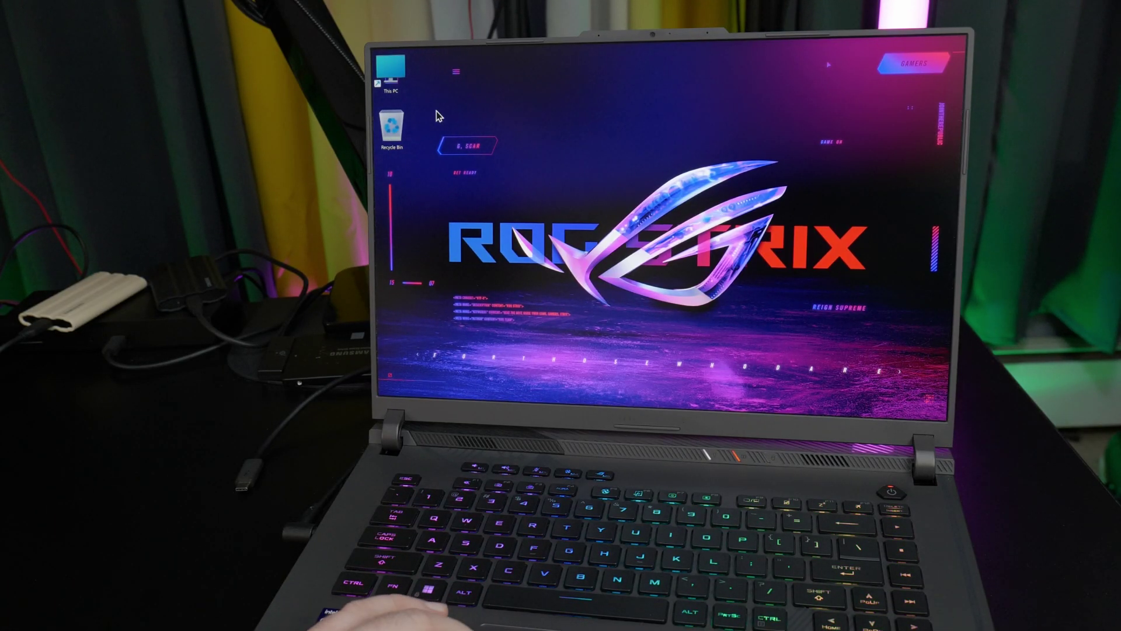
Step: Check the drives in This PC, then launch Disk Management from the Win+X menu
double_click(398, 71)
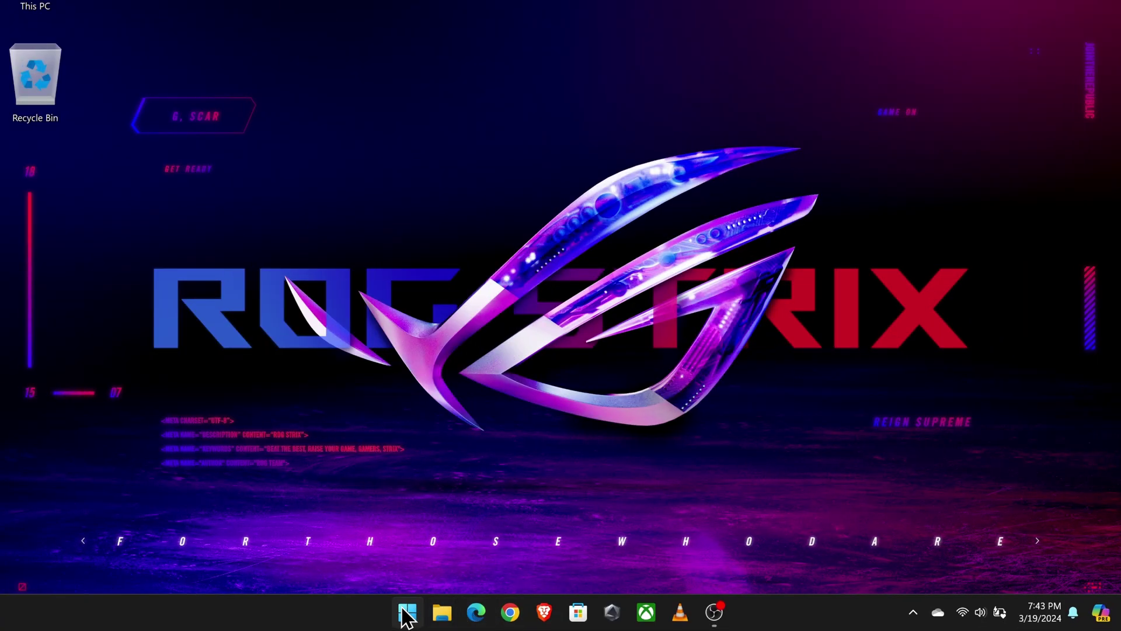
right_click(407, 616)
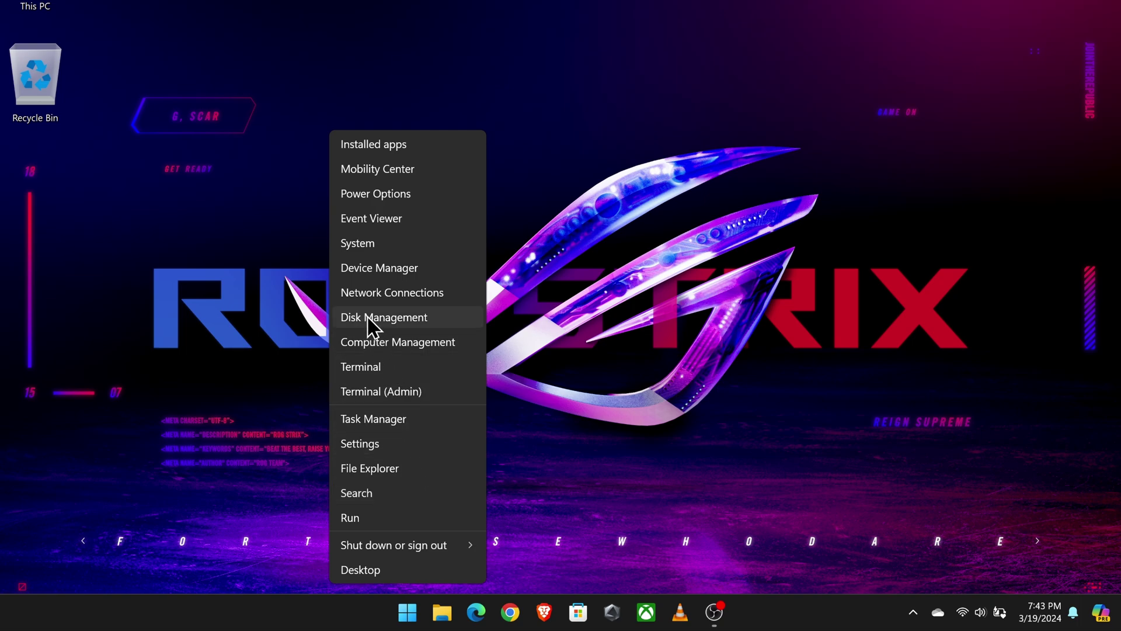
click(407, 318)
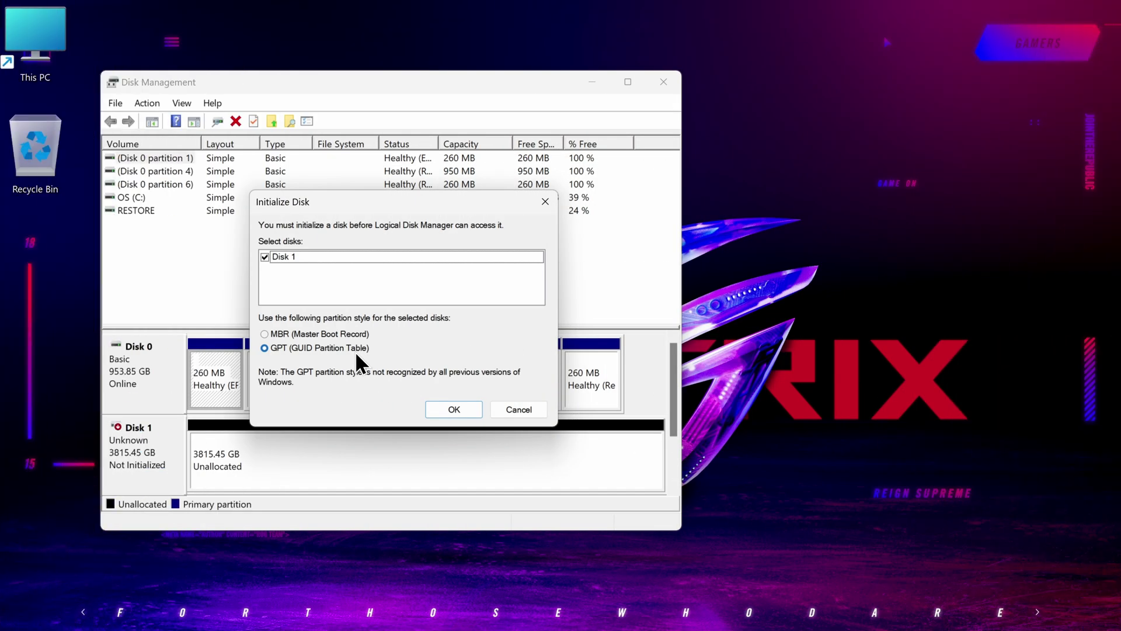
Step: Initialize Disk 1 with the GPT partition style and refresh the disk view
click(457, 411)
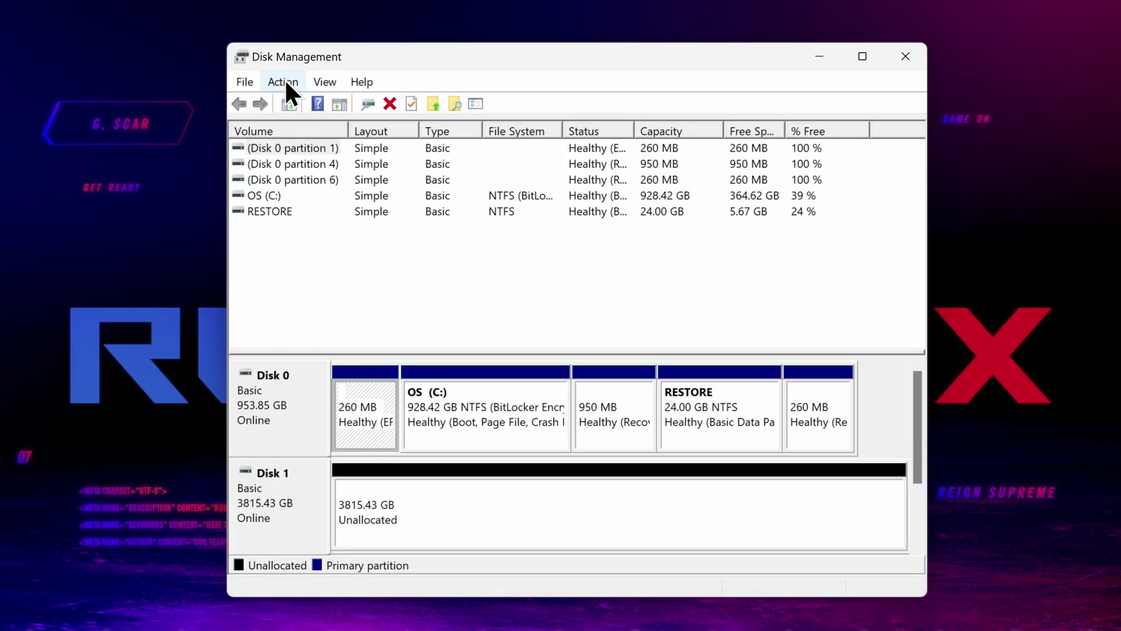
click(285, 82)
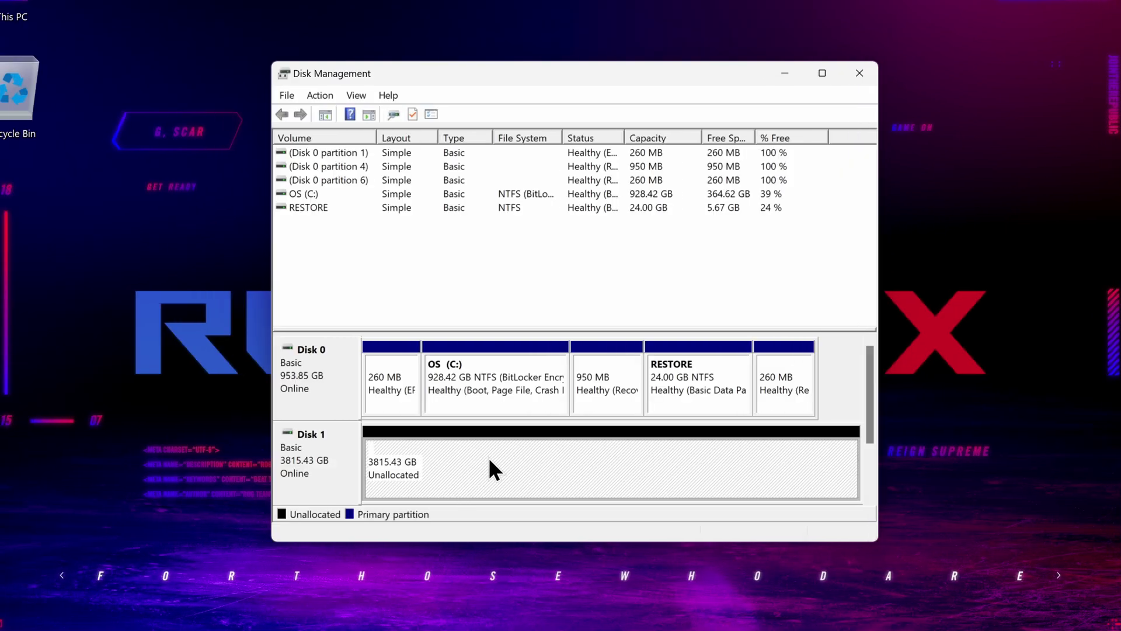
Step: Bring up the context menu for Disk 1's 3815.43 GB unallocated space
right_click(489, 461)
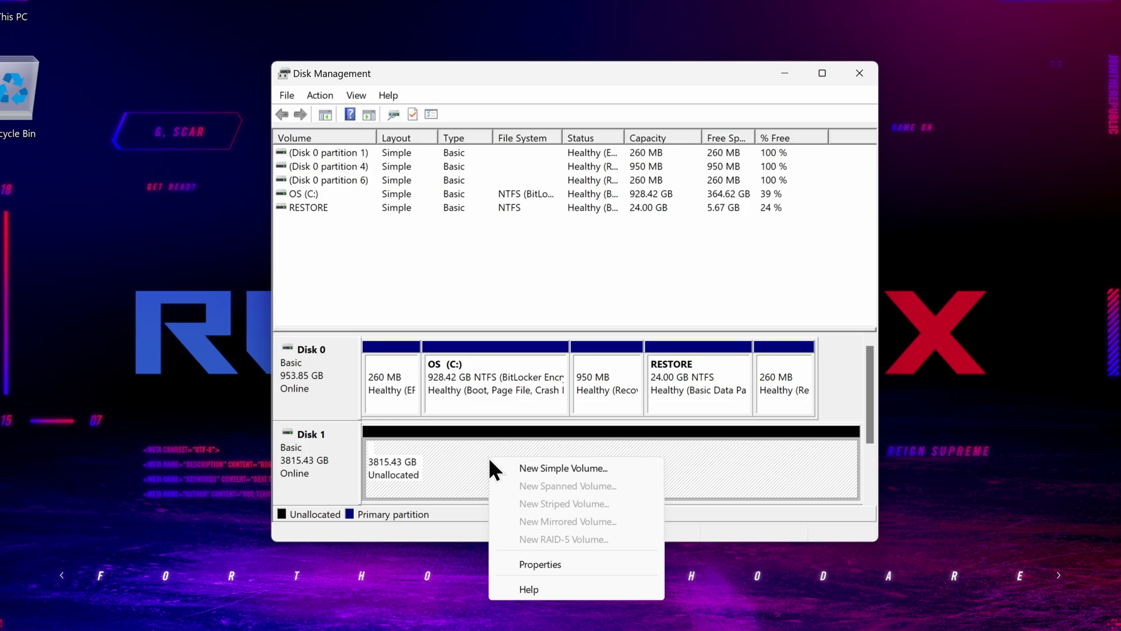
Step: Start a new simple volume on Disk 1 using the full 3907001 MB and drive letter E
click(552, 469)
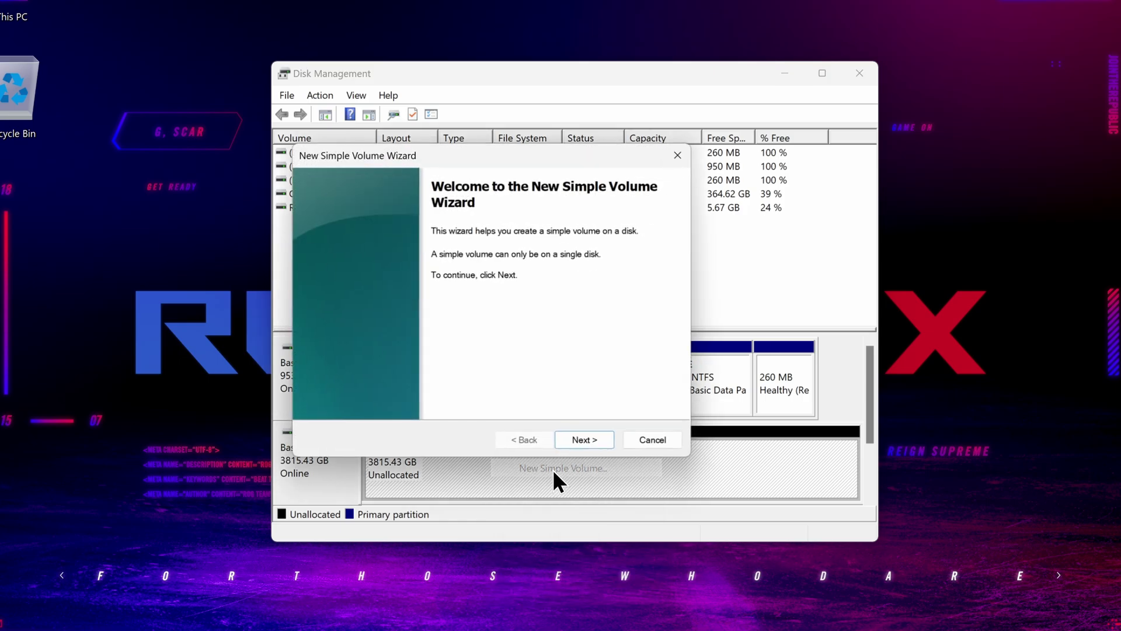
click(596, 443)
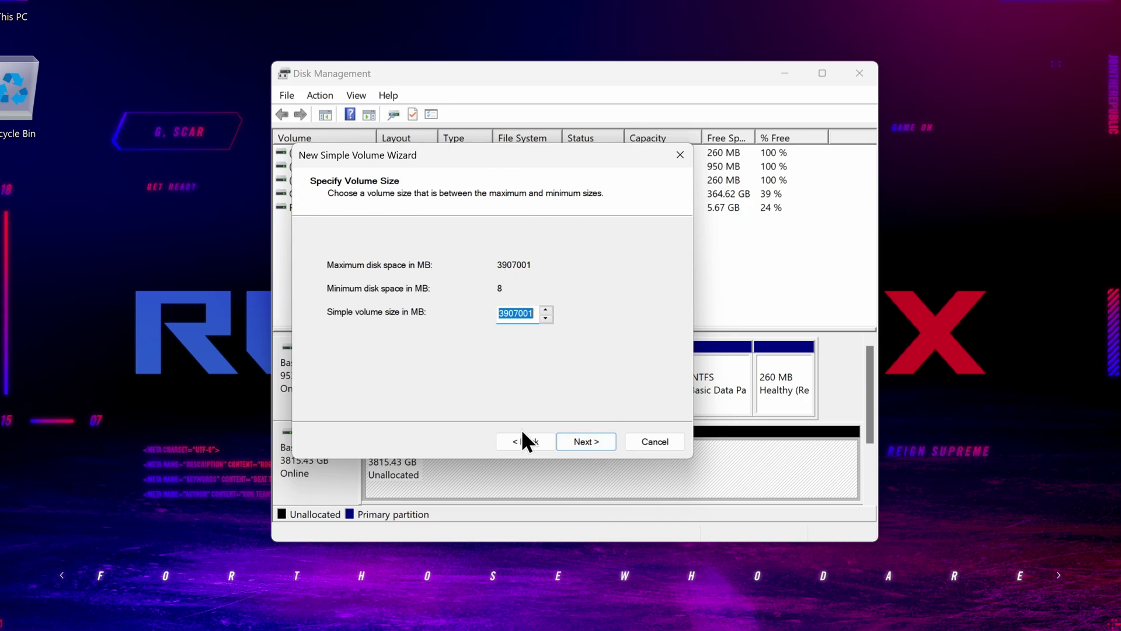
click(599, 441)
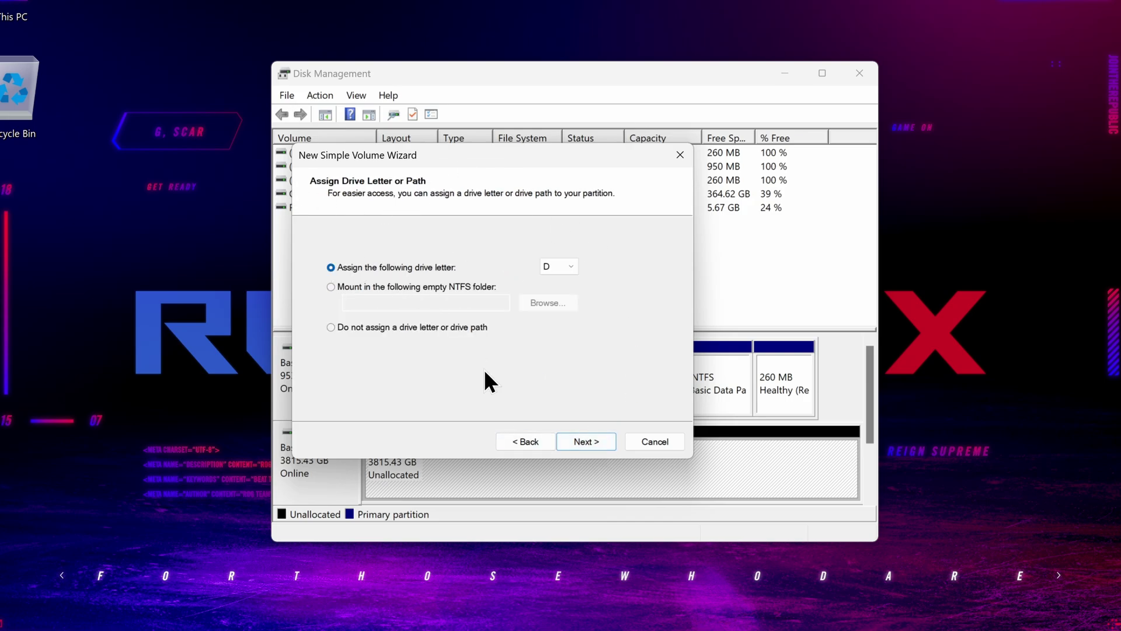
click(571, 266)
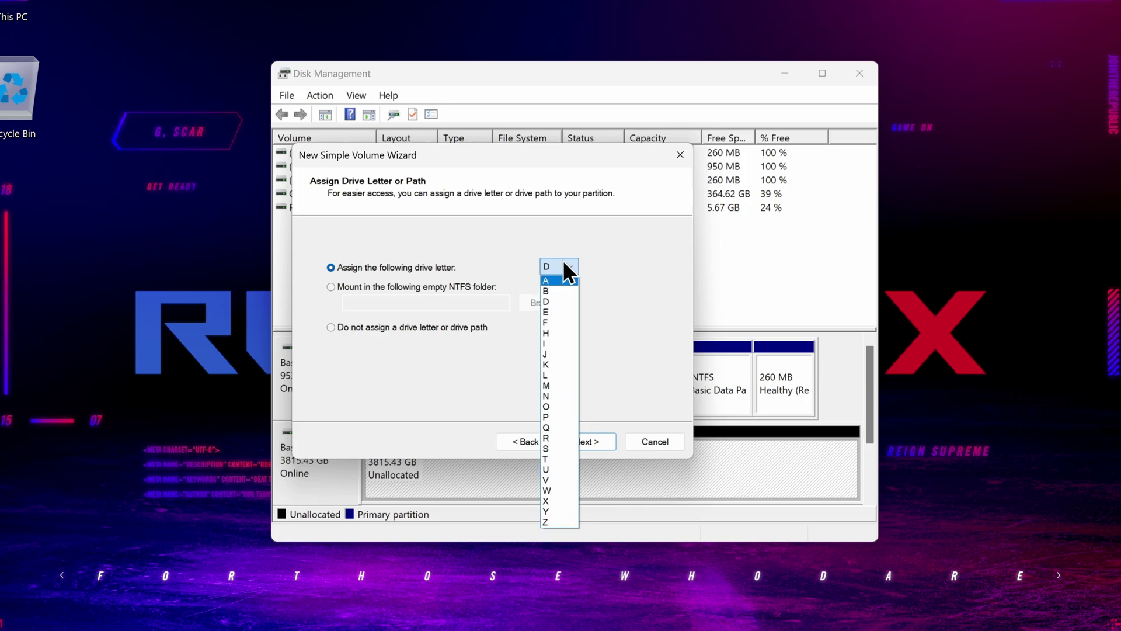
click(550, 314)
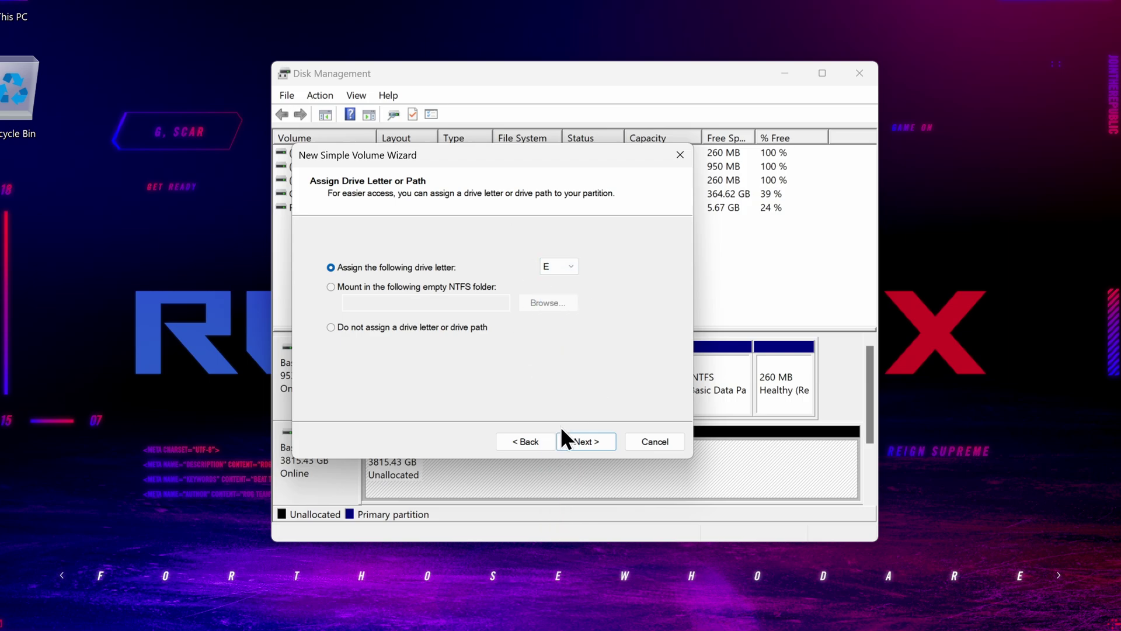
click(598, 442)
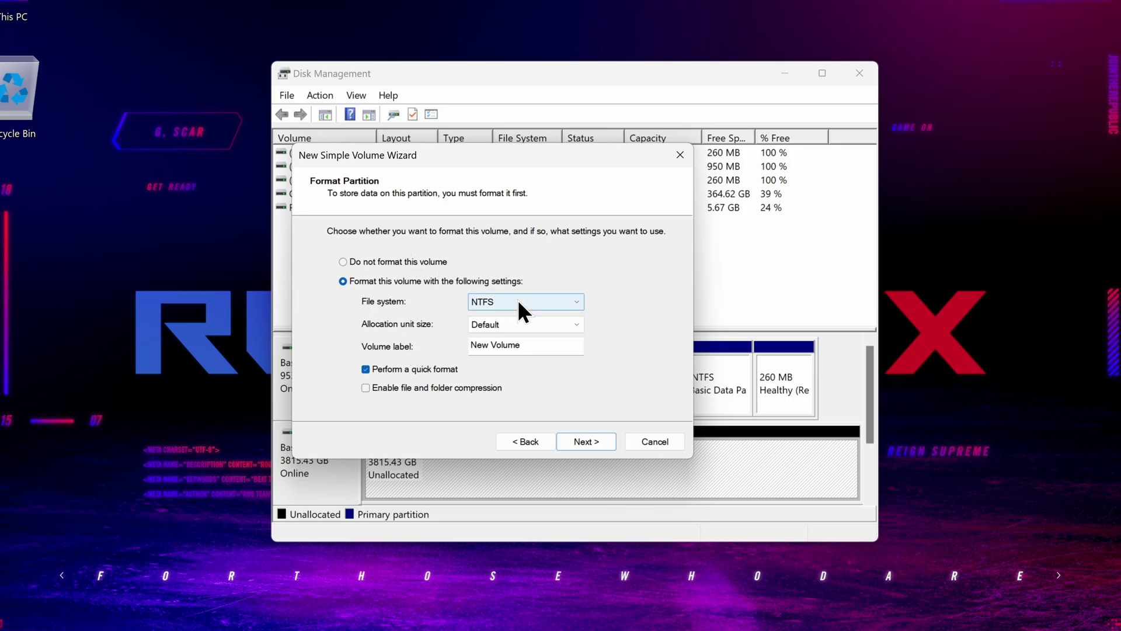
Step: Choose a quick NTFS format with default allocation size and the volume label Lexar
click(494, 322)
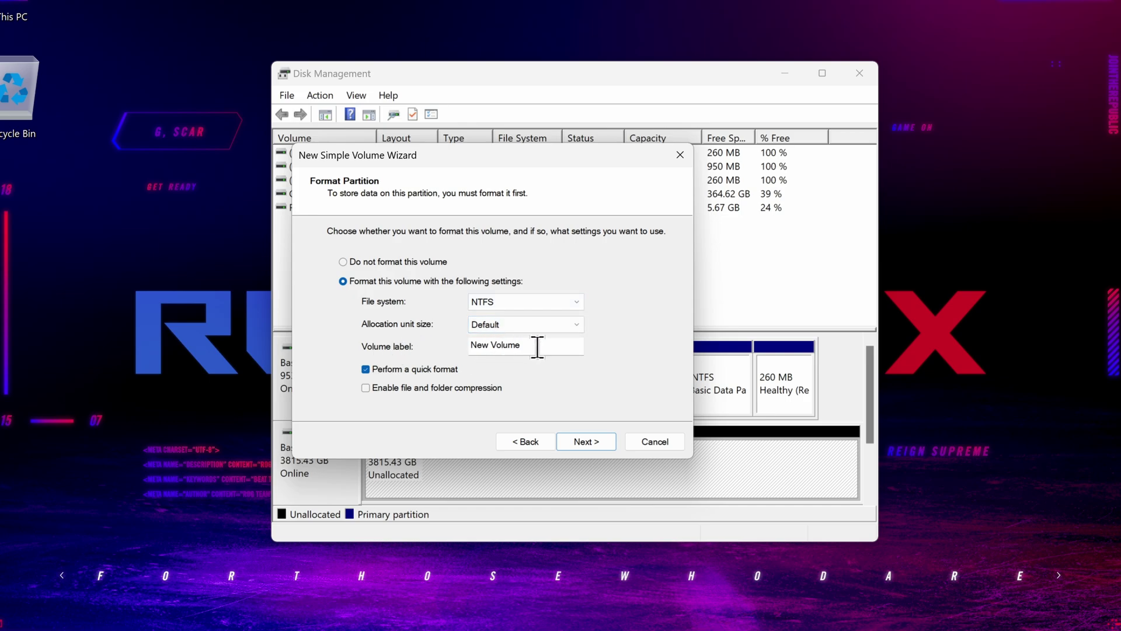
key(BackSpace)
key(BackSpace)
key(BackSpace)
key(BackSpace)
key(BackSpace)
key(BackSpace)
text(Storage)
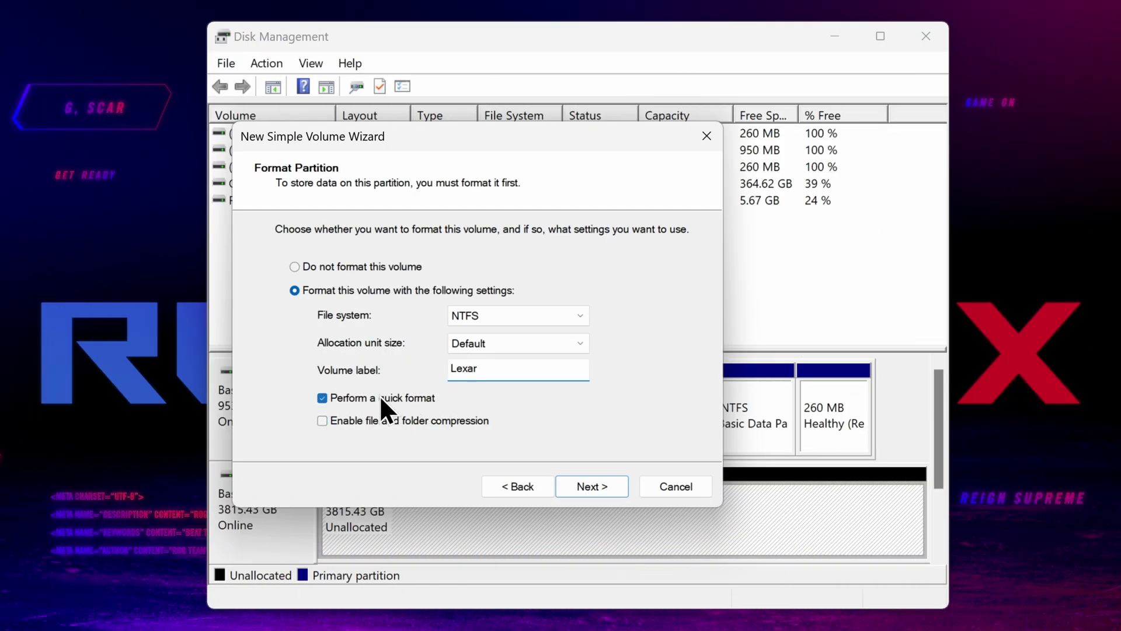
click(591, 489)
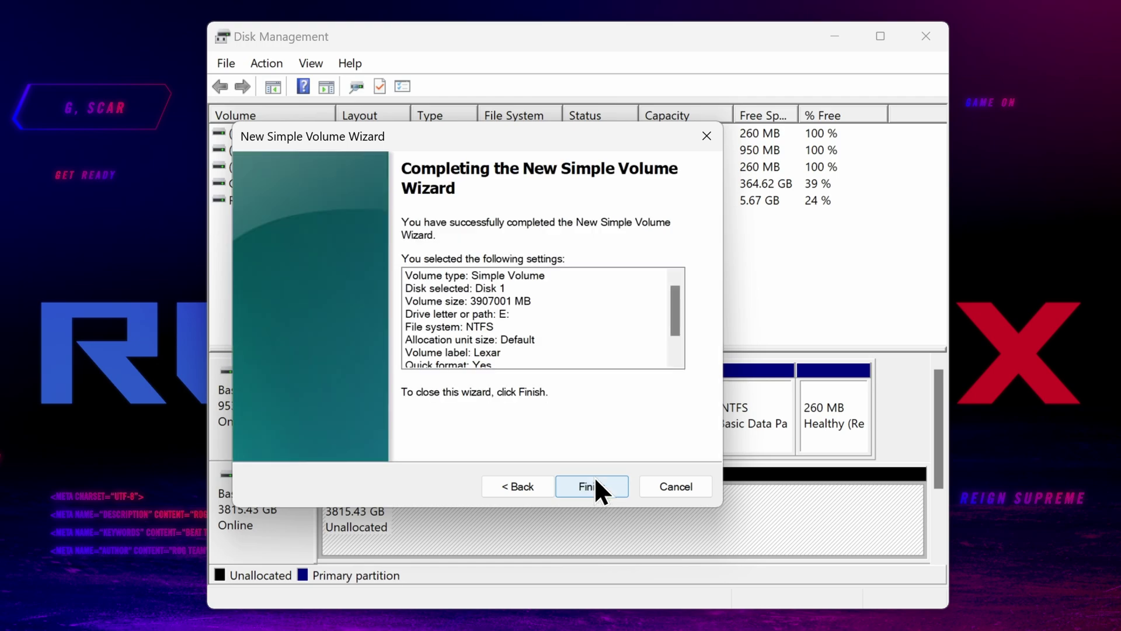
Step: Review the summary and finish the wizard, creating the 3815.43 GB NTFS Lexar (E:) volume
scroll(571, 292, down, 1)
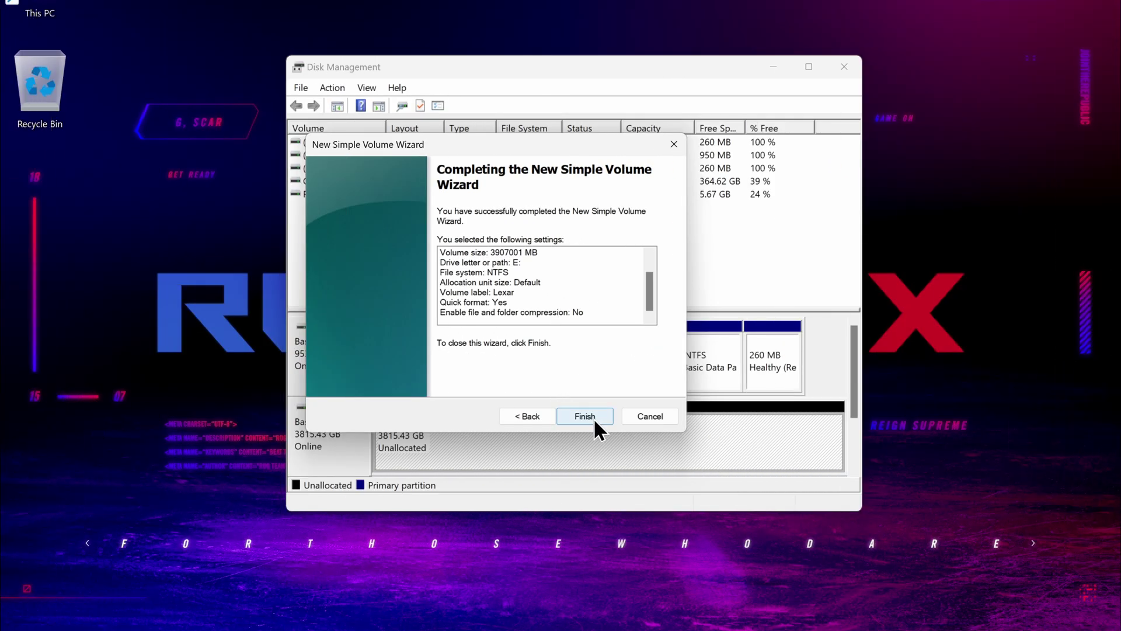
click(595, 420)
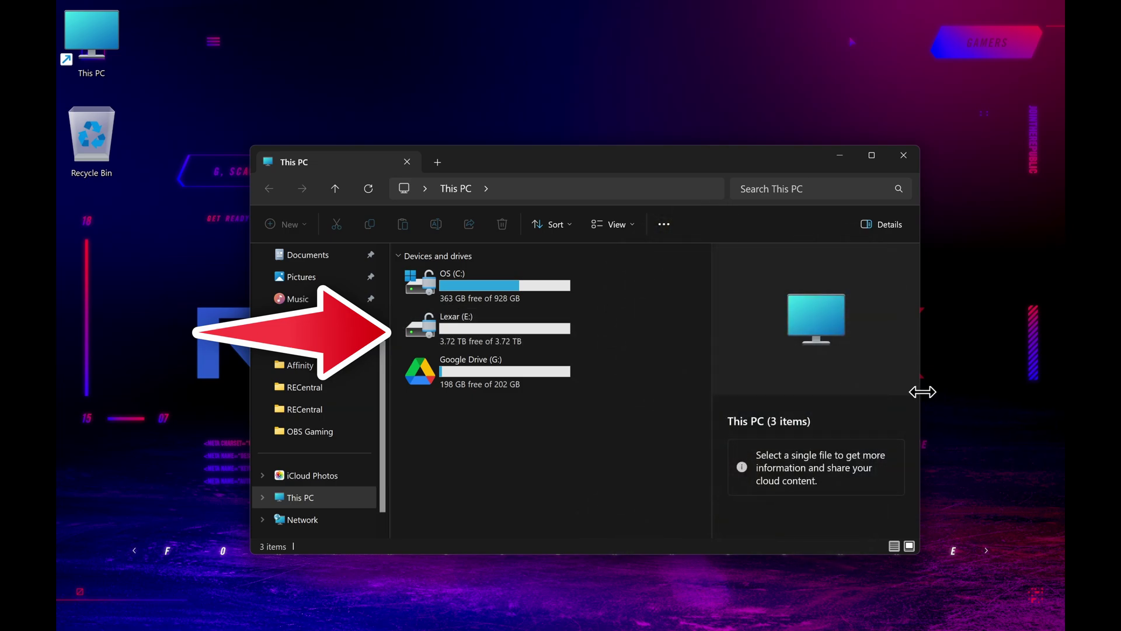
Step: Arrange the Explorer windows and copy the 33 GB FORZA MOTORSPORT video onto Lexar (E:)
drag(923, 392, 1008, 391)
drag(638, 162, 572, 126)
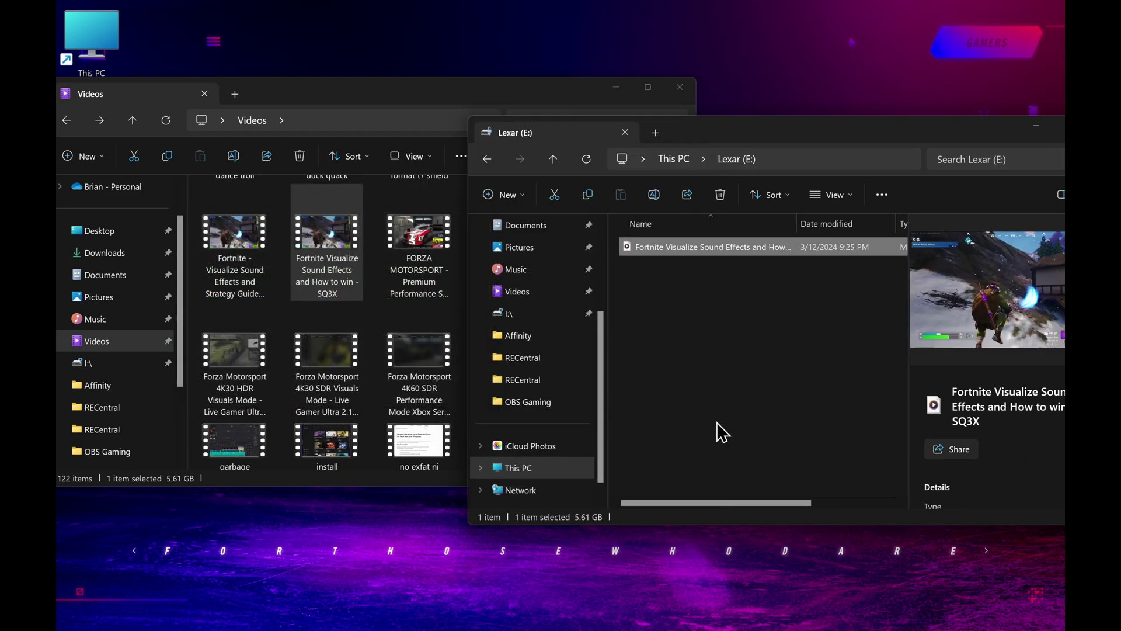
mouse_move(844, 131)
mouse_down()
mouse_move(683, 141)
mouse_move(788, 158)
mouse_up()
click(395, 295)
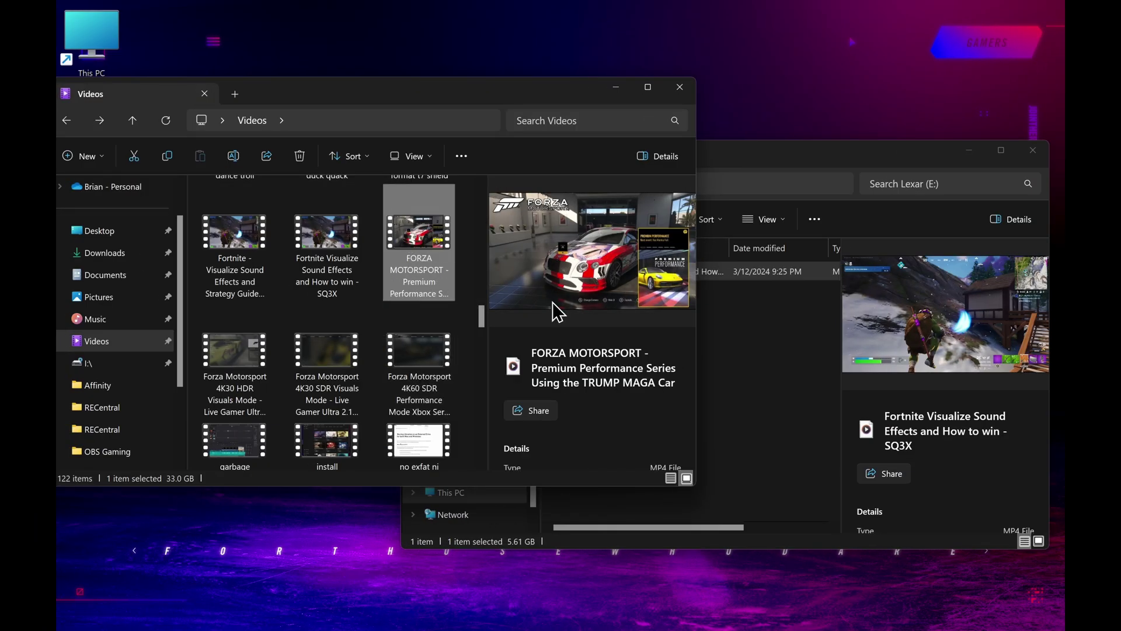
drag(558, 311, 778, 425)
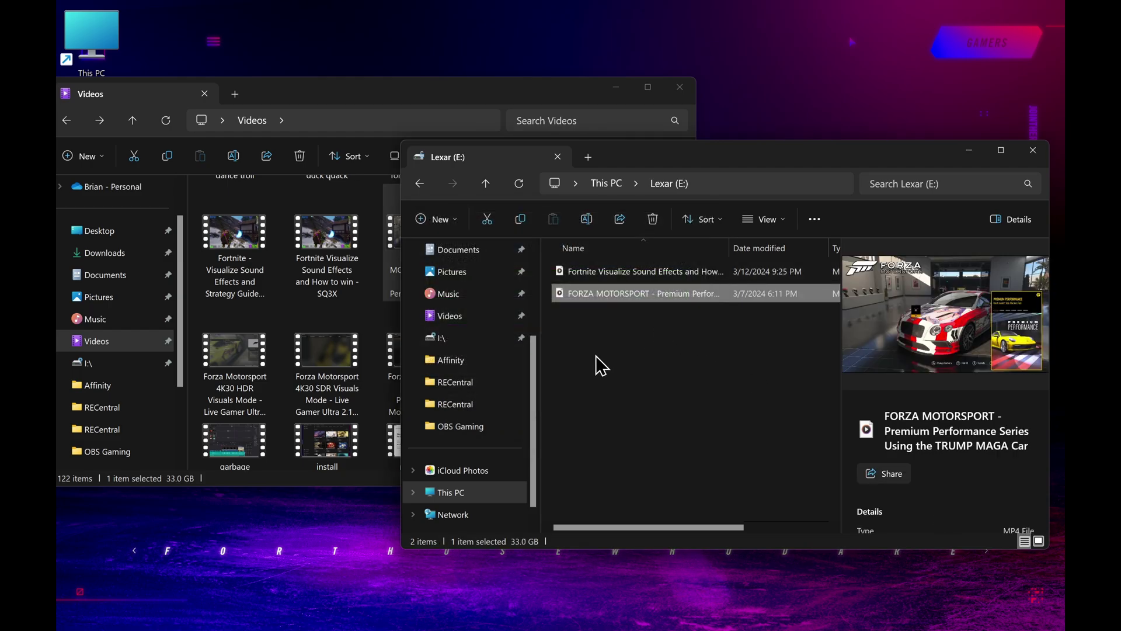
click(657, 272)
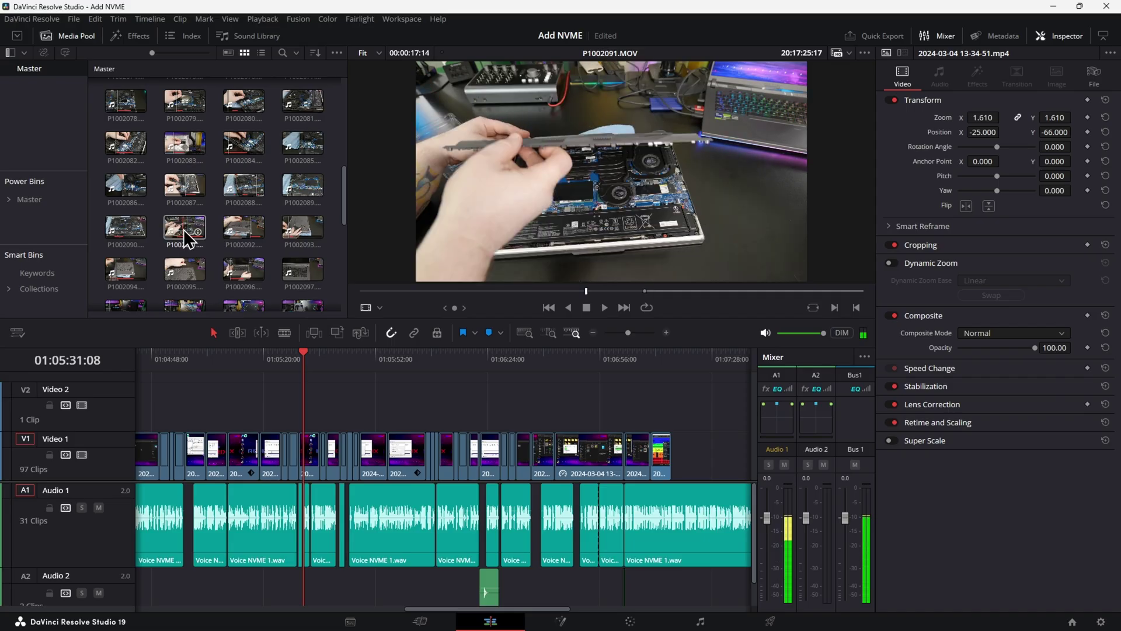
Step: Load media pool clip P1002091.MOV into the DaVinci Resolve Inspector
click(184, 232)
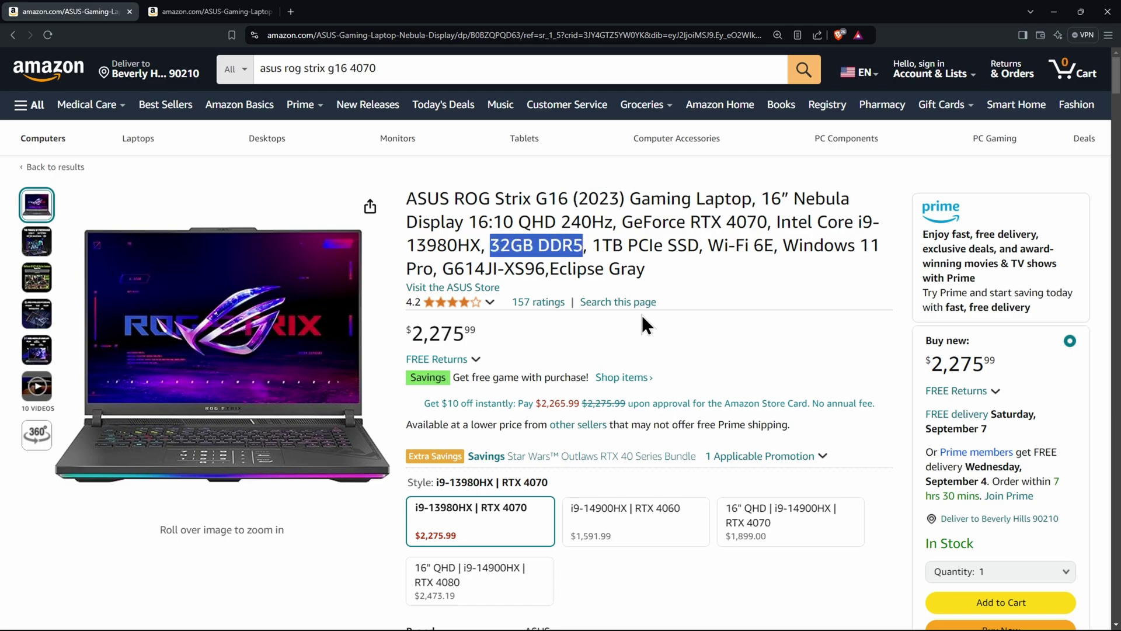
Step: Check the 2024 G16 laptop's 16GB DDR5-5600 memory spec, then view the Lexar NM790 listing
click(194, 4)
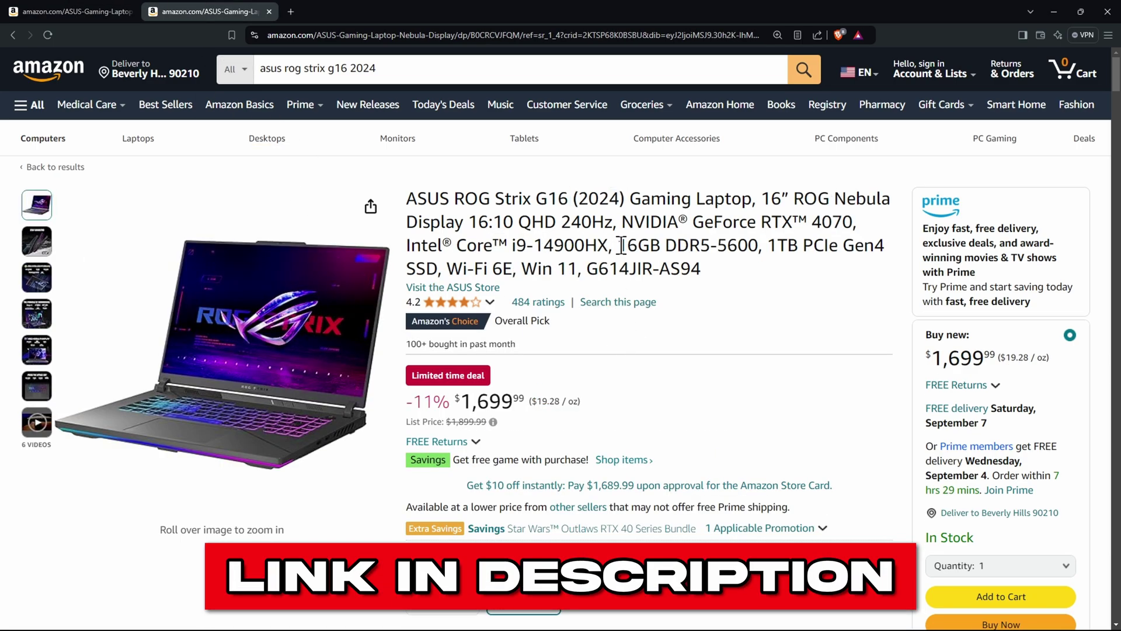
drag(622, 244, 759, 245)
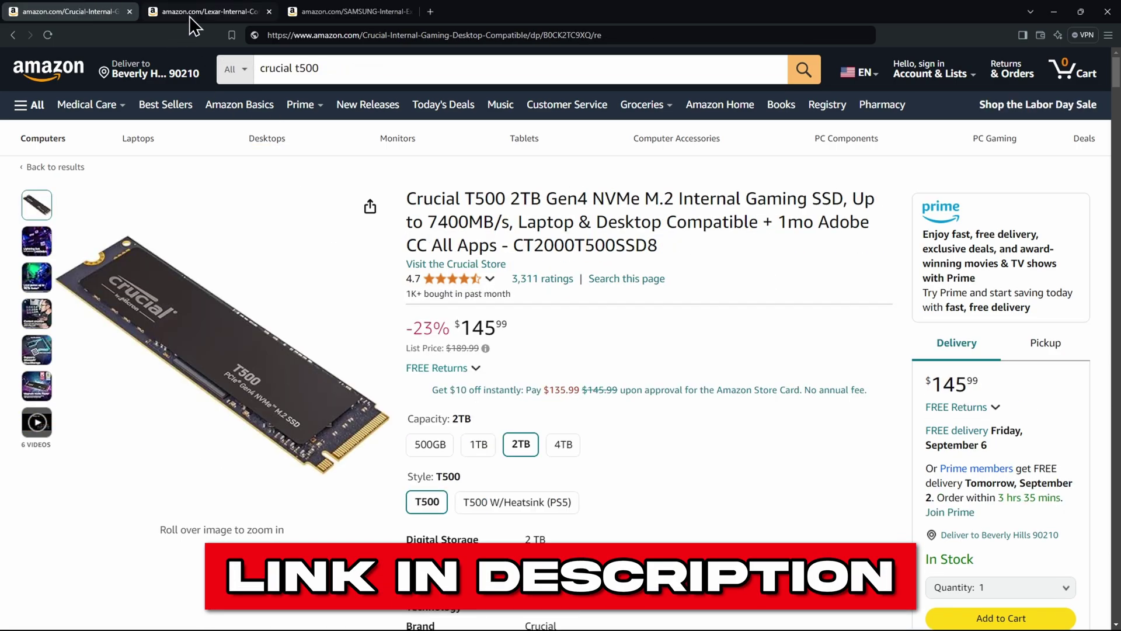
click(189, 17)
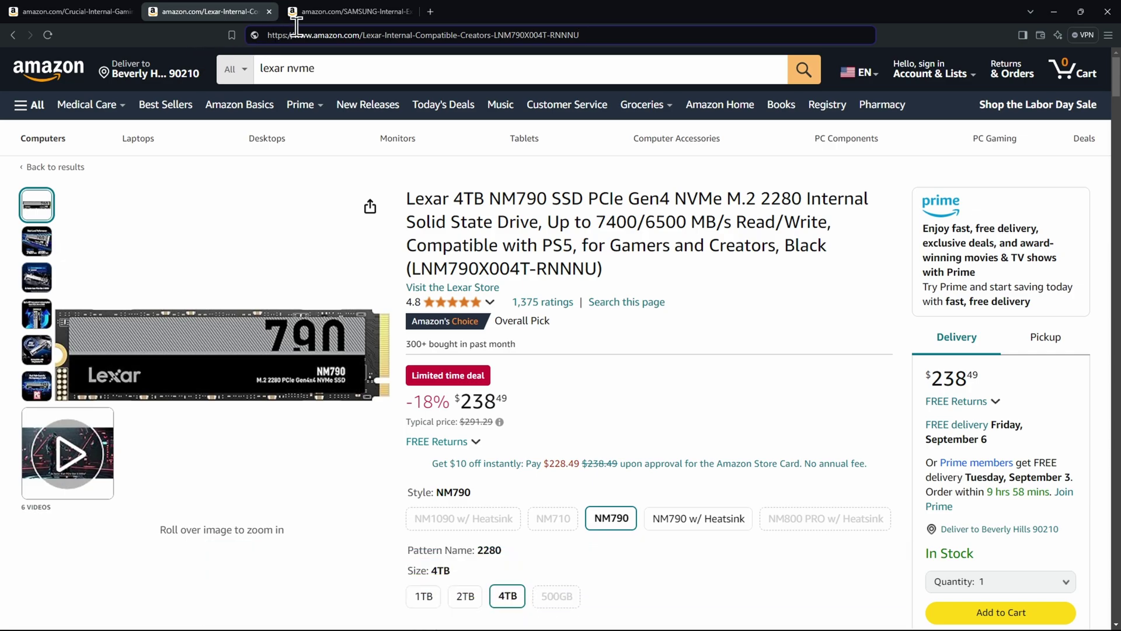